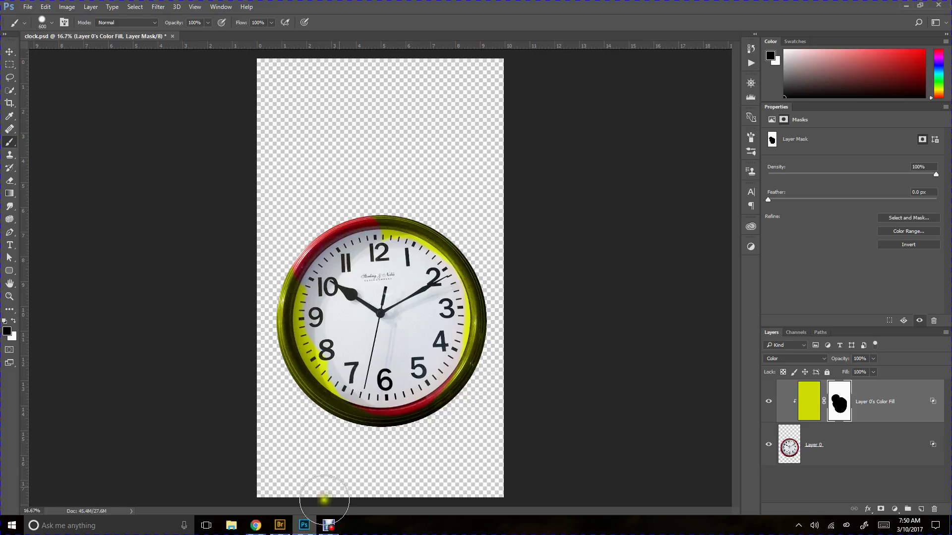
Delete the yellow-green Layer 0's Color Fill layer, leaving the red clock on Layer 0
click(905, 404)
drag(905, 404, 933, 510)
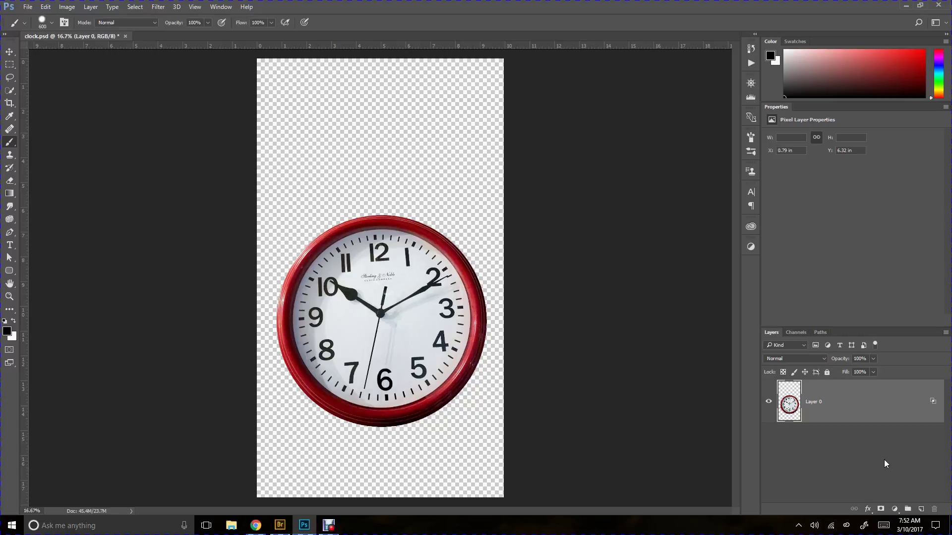
Apply a yellow-green Color Overlay layer effect to Layer 0 with its default settings
click(856, 477)
click(868, 511)
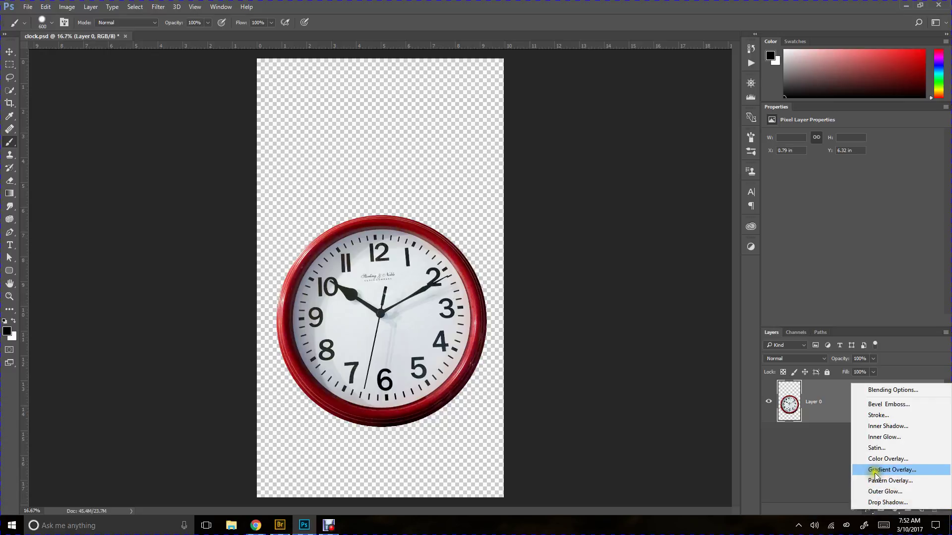
click(888, 459)
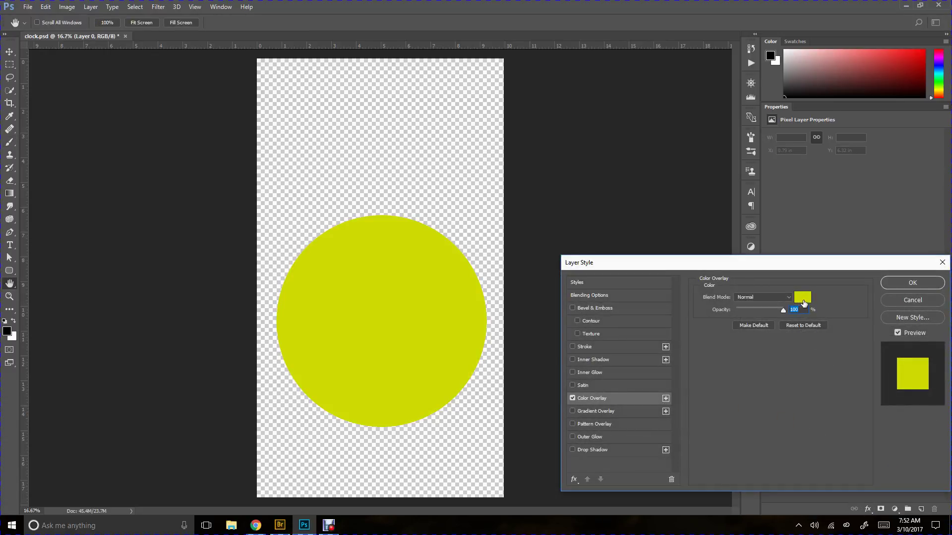
click(911, 283)
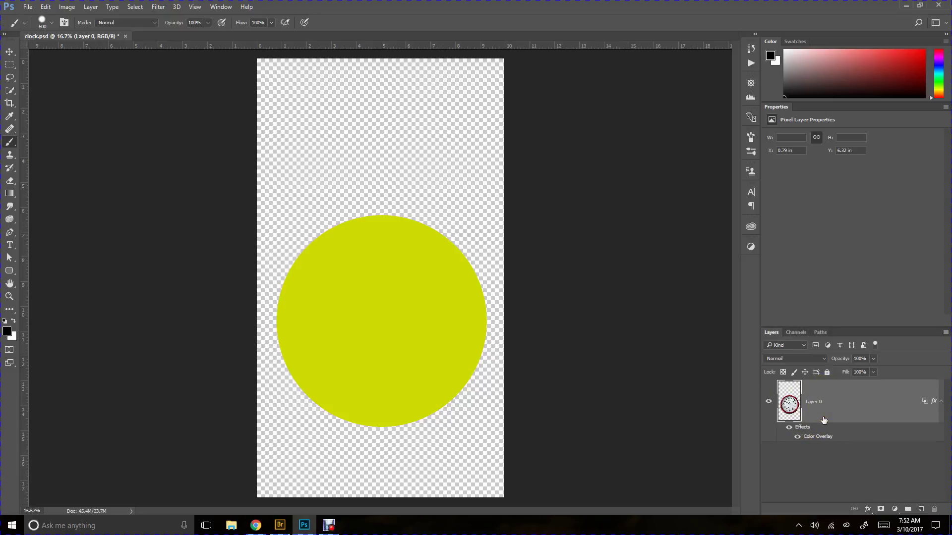
Convert Layer 0's Color Overlay effect into a separate clipped 'Layer 0's Color Fill' layer
click(818, 439)
click(806, 428)
right_click(806, 432)
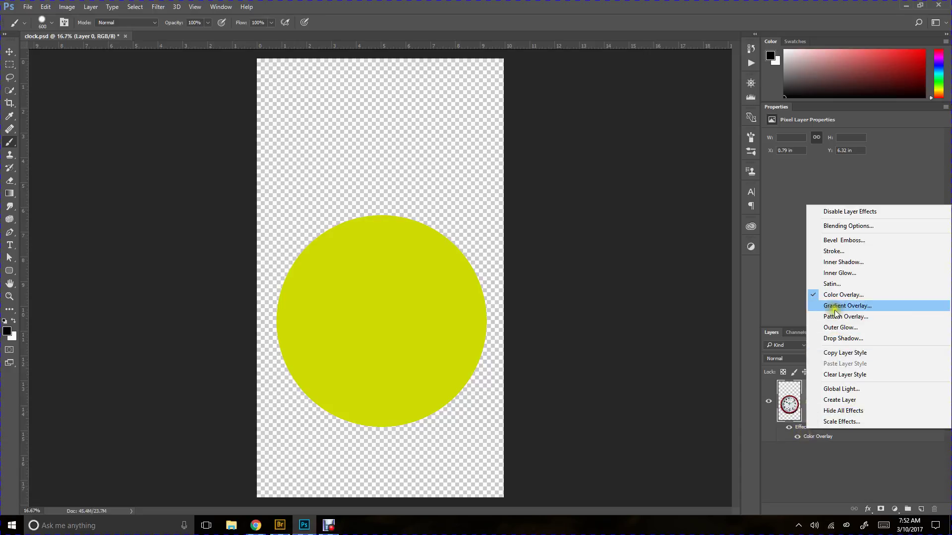
click(839, 400)
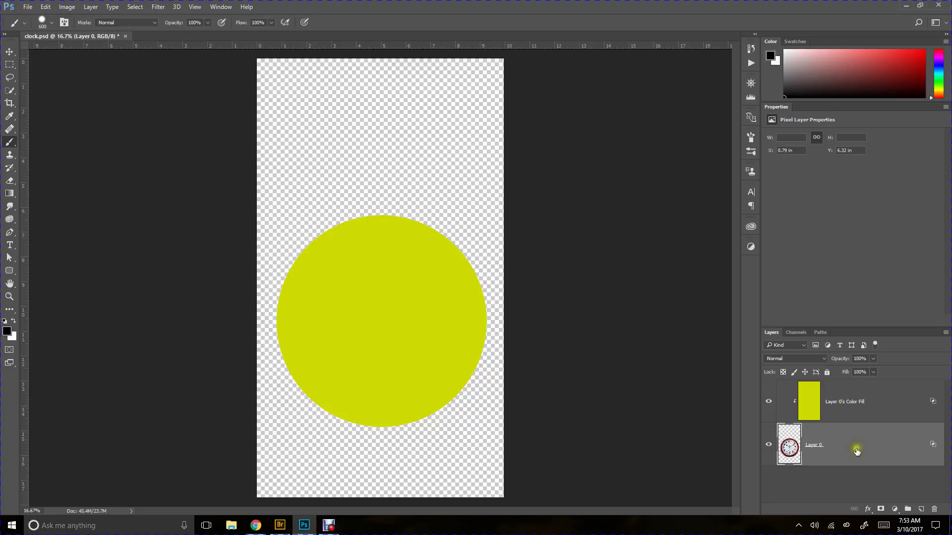
Add a layer mask to Layer 0's Color Fill and paint out the fill over the clock's centre
click(882, 509)
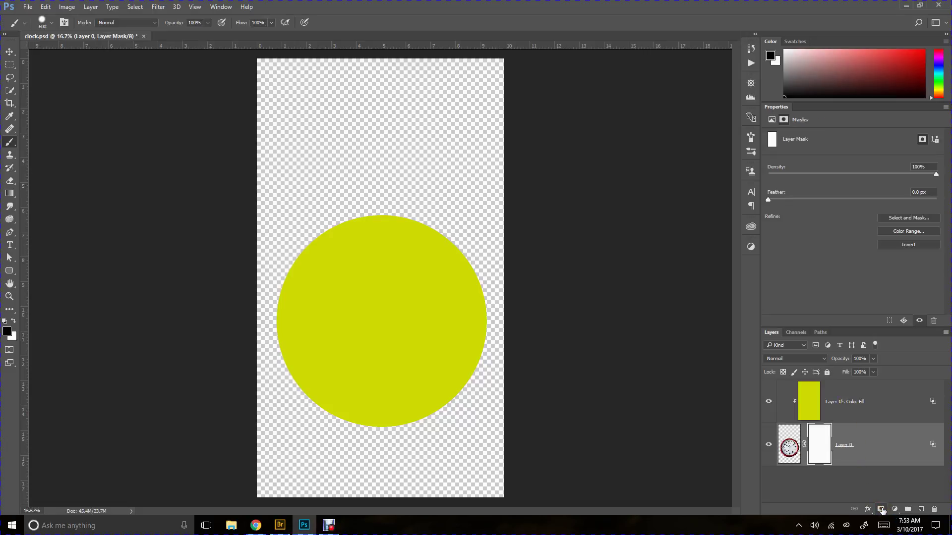
key(ctrl+z)
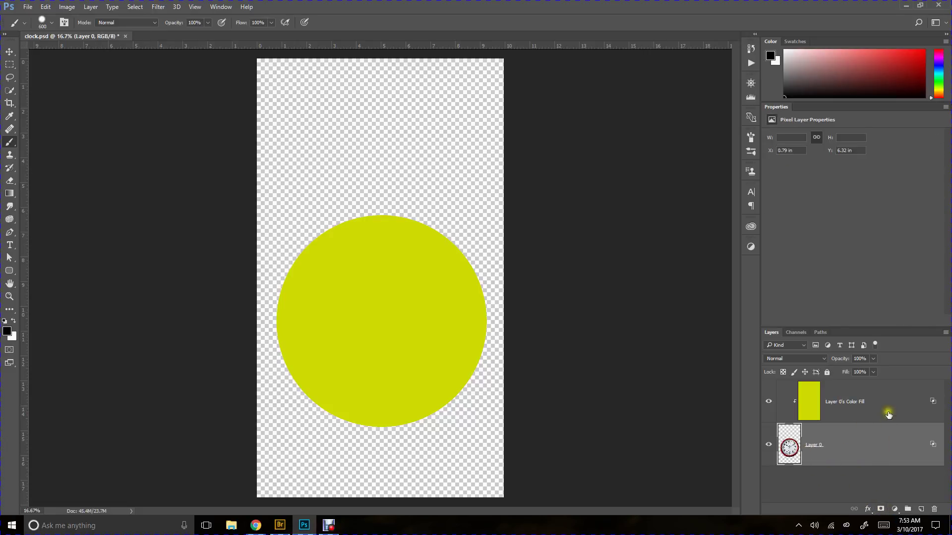
click(892, 414)
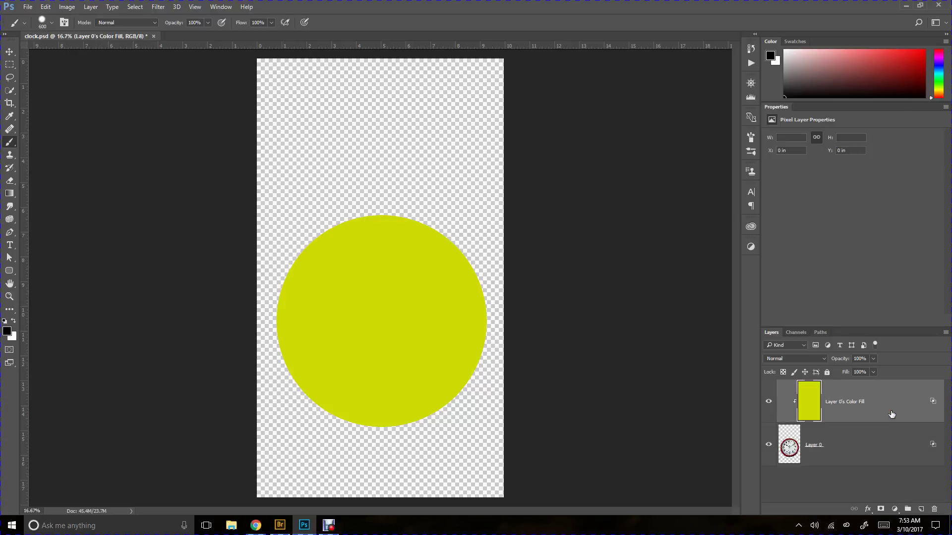
click(880, 508)
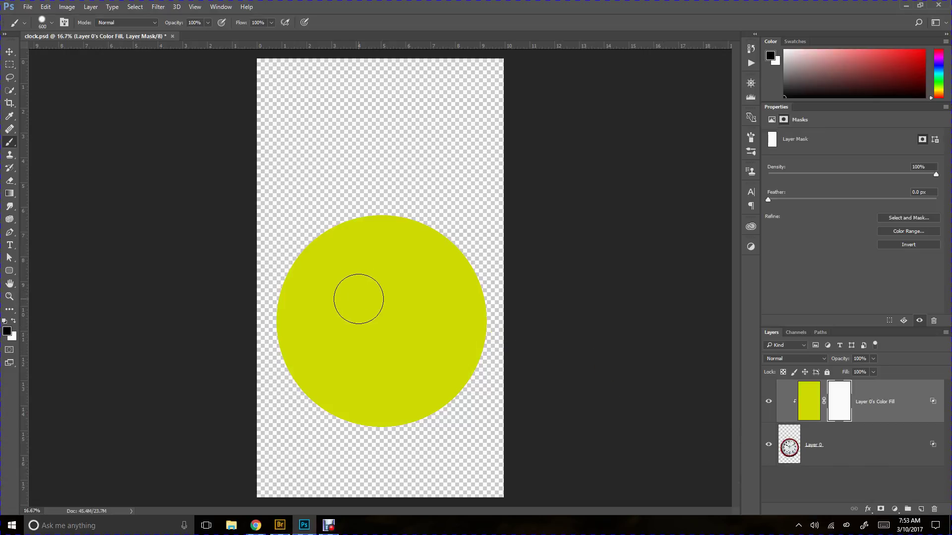
mouse_move(347, 303)
mouse_down()
mouse_move(376, 323)
mouse_move(349, 303)
mouse_move(397, 266)
mouse_move(387, 349)
mouse_move(356, 349)
mouse_move(393, 344)
mouse_up()
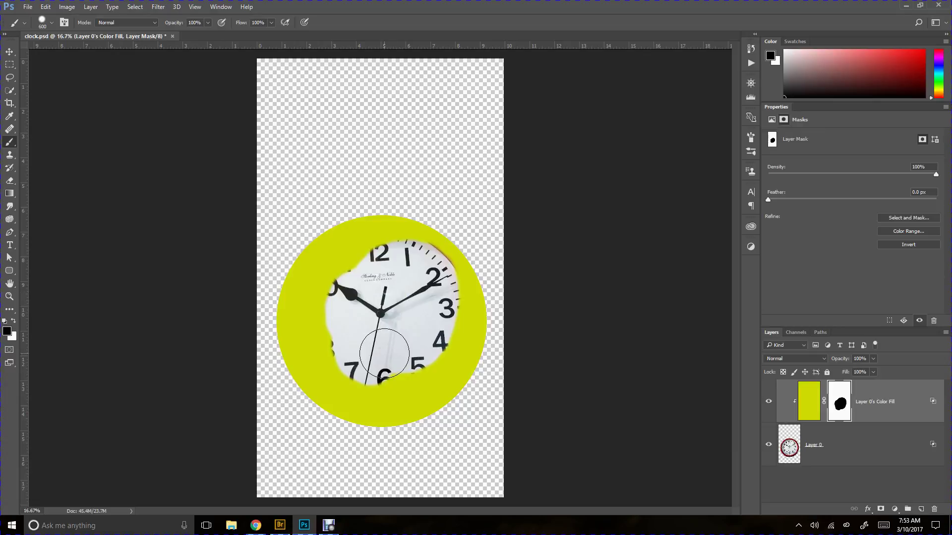
Try Color Dodge and Subtract blend modes on the fill, then delete the fill layer
click(771, 359)
click(776, 236)
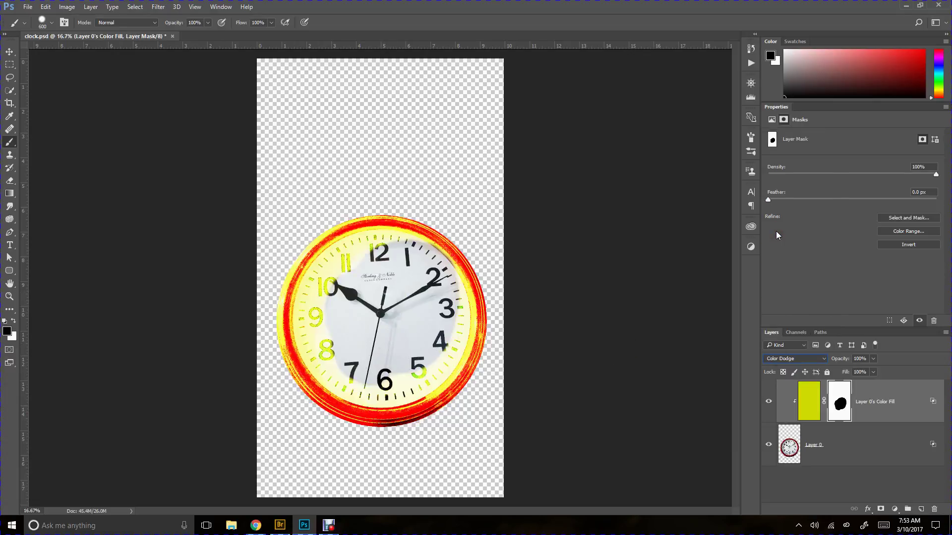
click(774, 274)
click(784, 358)
click(773, 312)
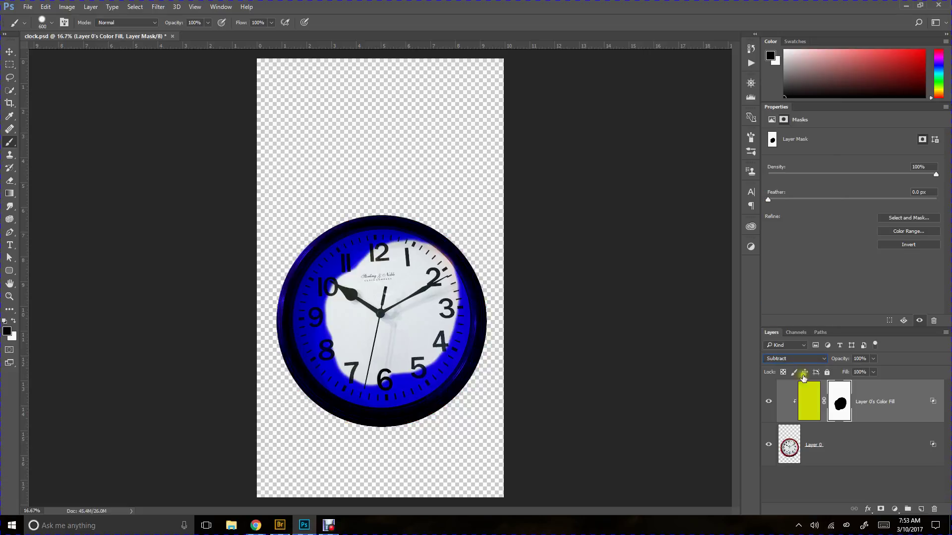
drag(912, 402, 934, 509)
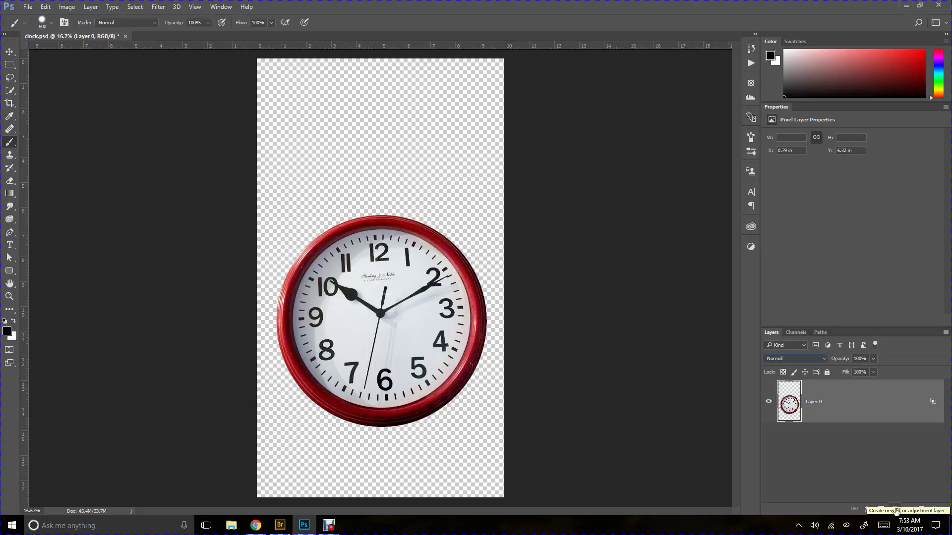
Add a Solid Color fill layer, Color Fill 1, set to bright green 00ff1e
click(896, 511)
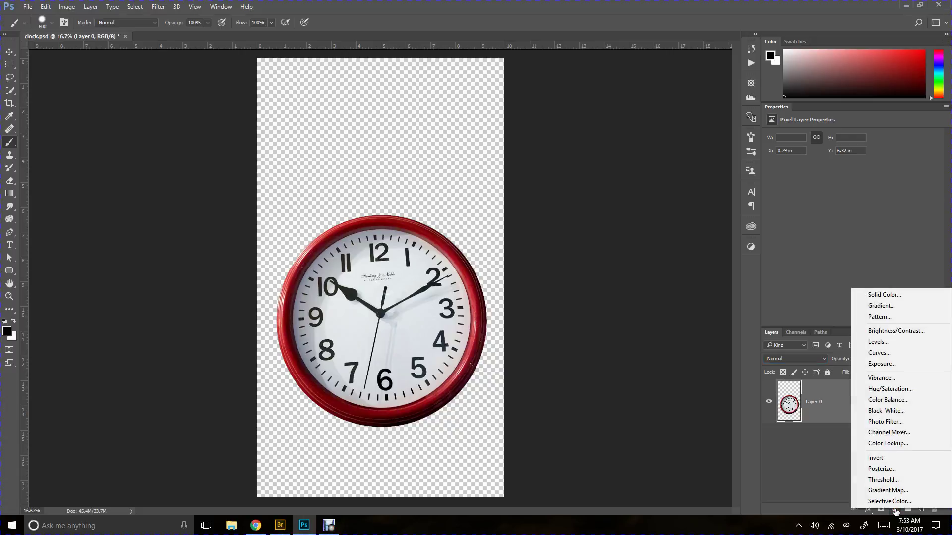
click(891, 296)
mouse_move(789, 328)
mouse_down()
mouse_move(786, 283)
mouse_move(805, 274)
mouse_up()
click(811, 365)
click(890, 275)
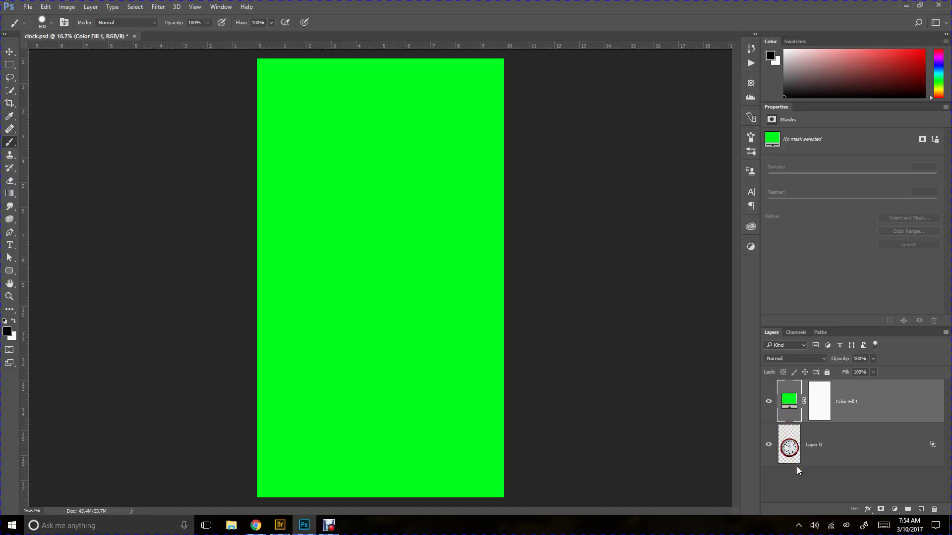
Load Layer 0's clock outline as a selection and black out Color Fill 1's mask outside the circle
drag(797, 468, 789, 451)
ctrl+click(789, 449)
double_click(791, 405)
click(825, 404)
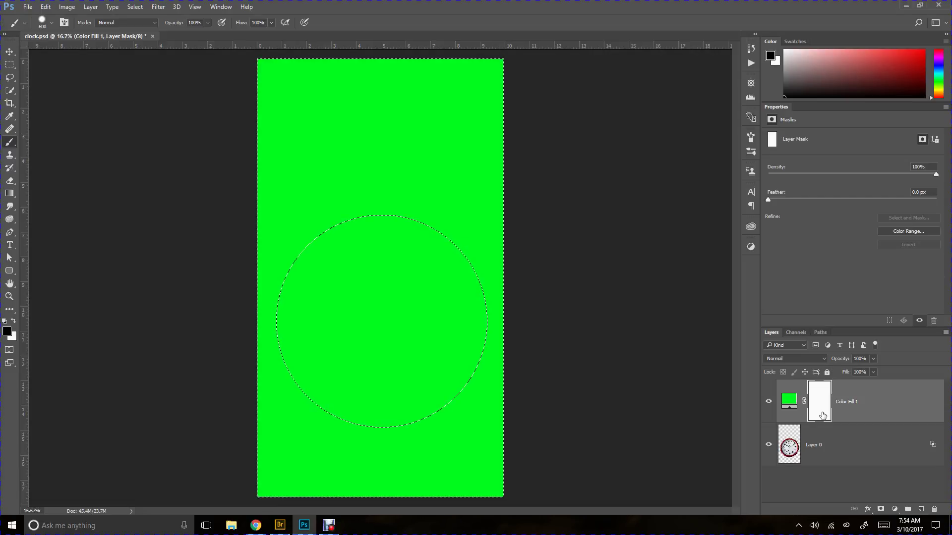
key(alt+BackSpace)
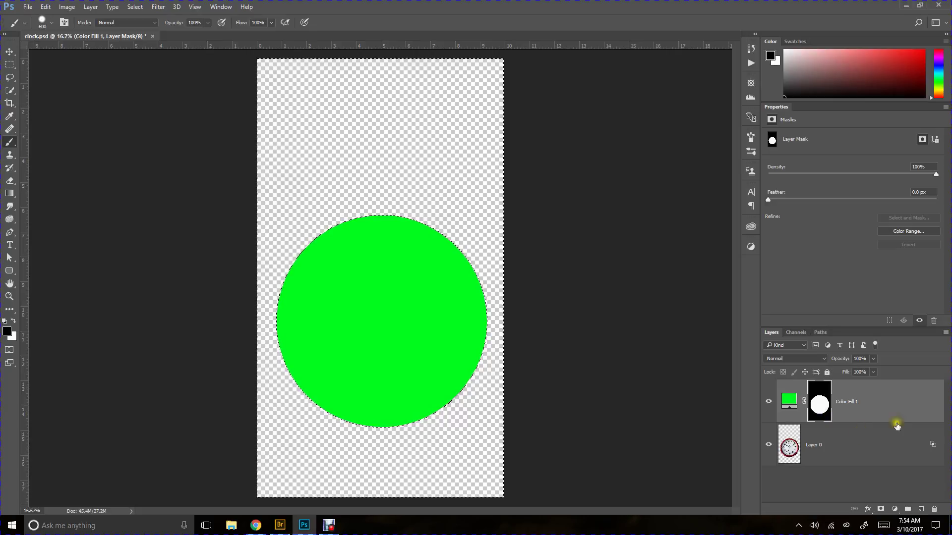
click(815, 393)
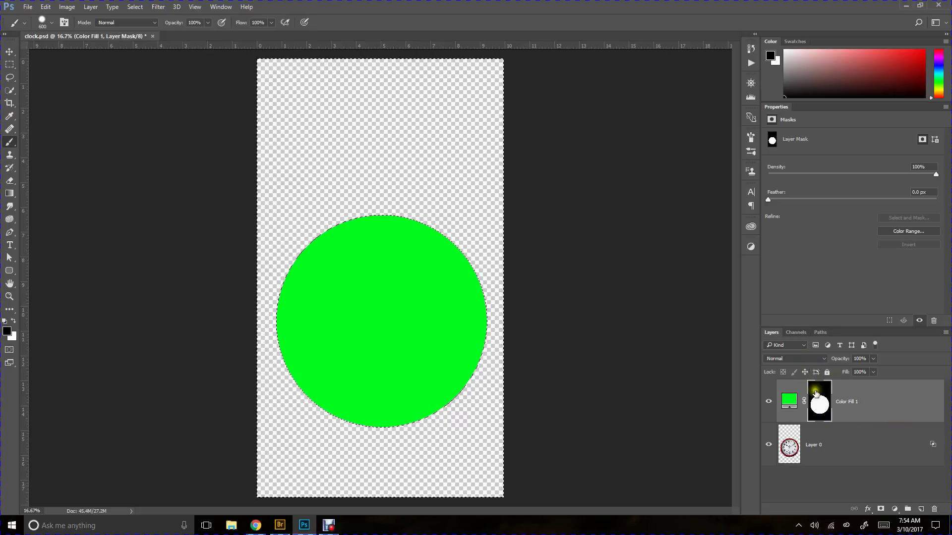
click(783, 359)
click(775, 306)
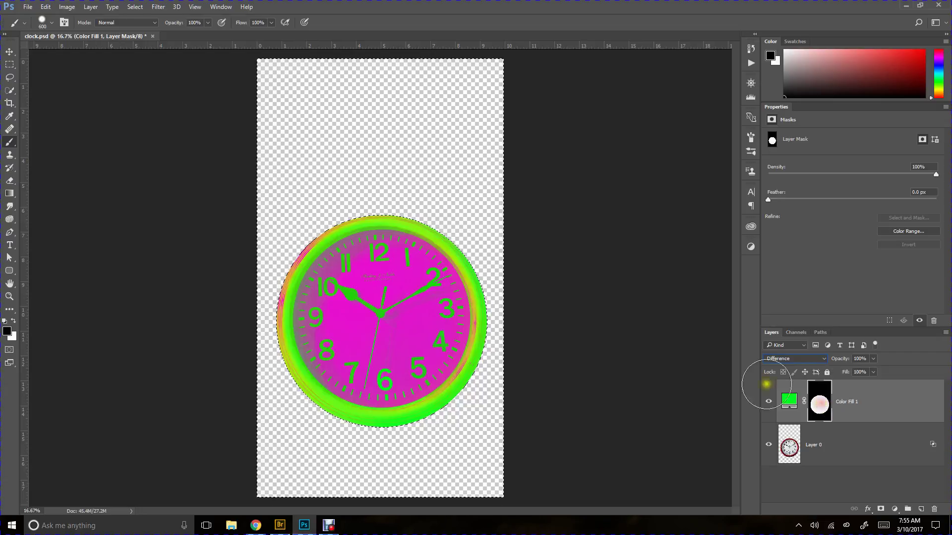
click(785, 358)
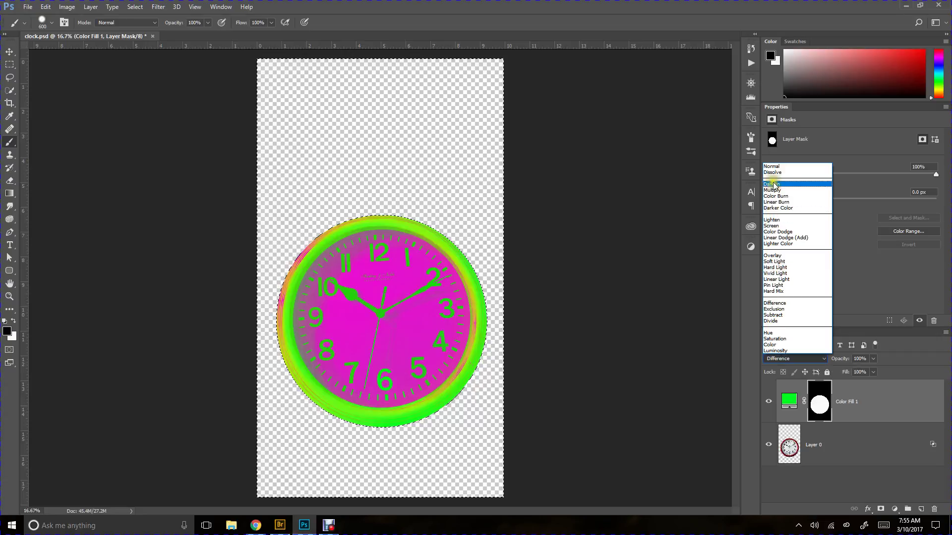
click(776, 167)
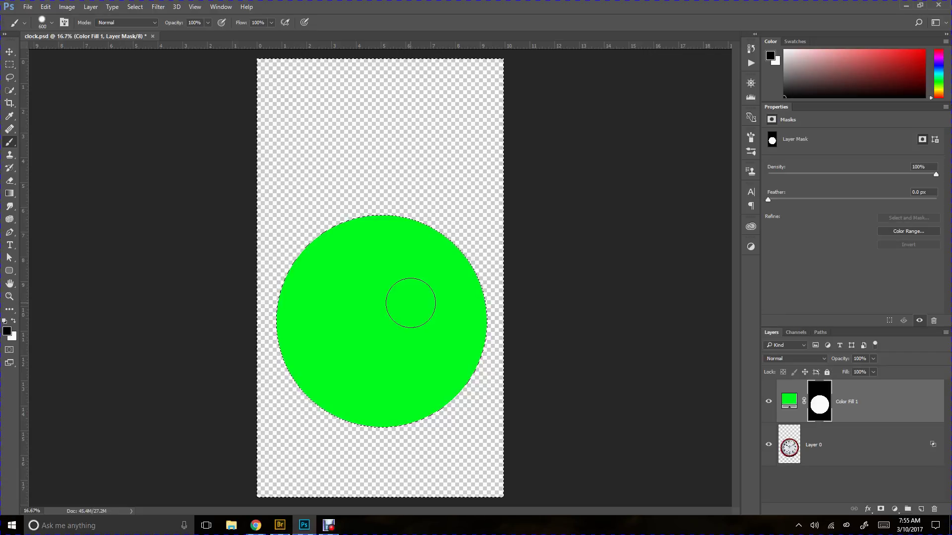
Clear the selection and paint black on the Color Fill 1 mask over the clock's centre
key(ctrl+d)
mouse_move(380, 305)
mouse_down()
mouse_move(376, 312)
mouse_move(373, 296)
mouse_move(418, 300)
mouse_move(434, 328)
mouse_up()
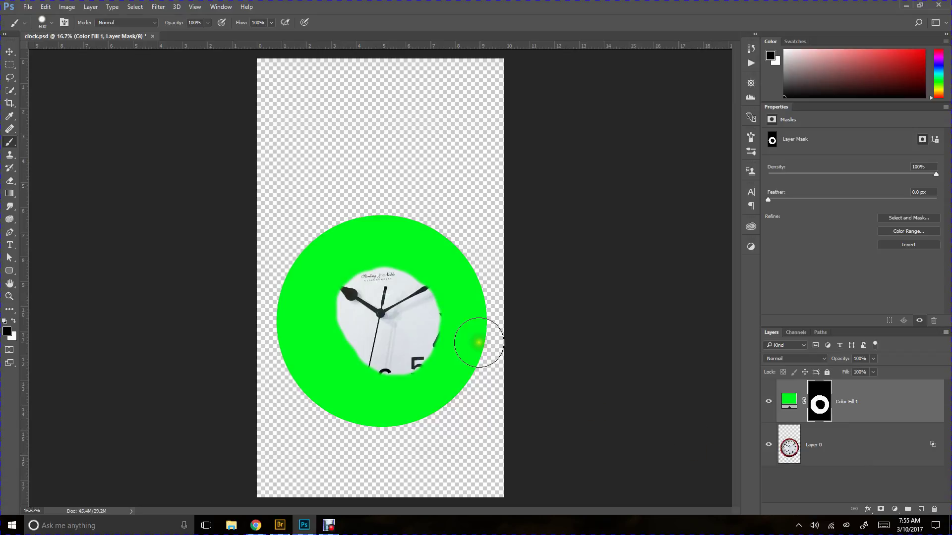
click(153, 340)
Click through controls in the Debut Professional recorder window
click(229, 401)
click(383, 465)
click(272, 465)
click(186, 408)
click(275, 420)
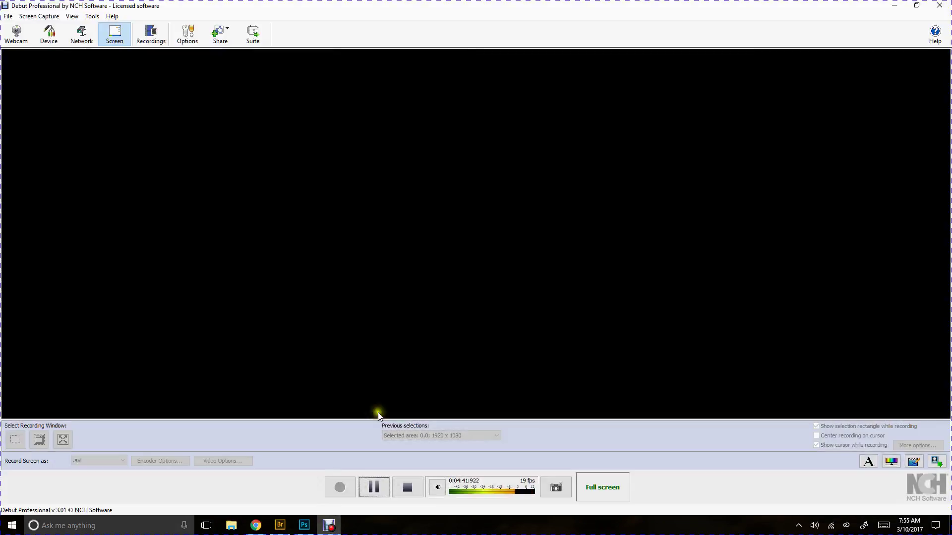